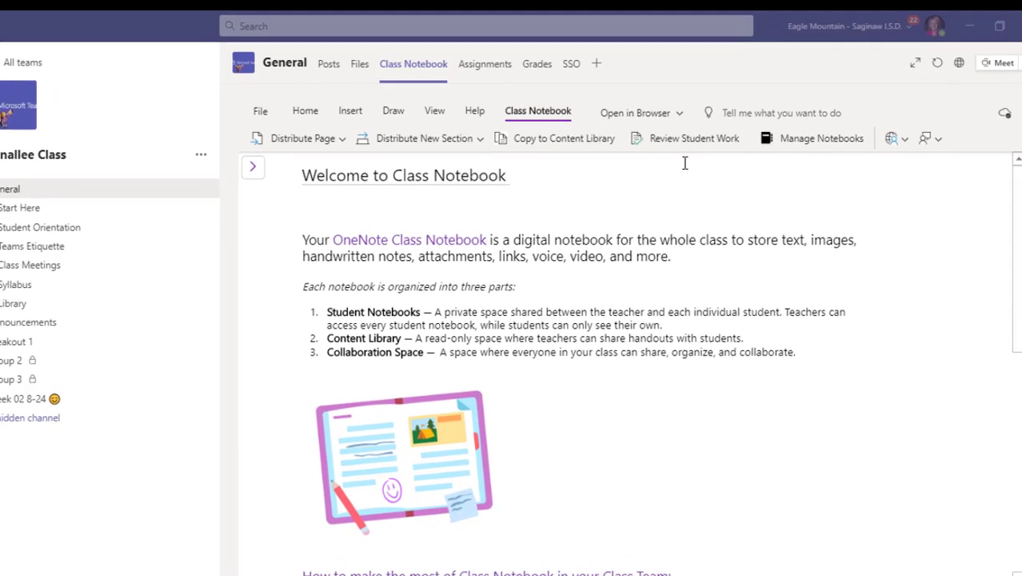
Open the class notebook in the OneNote desktop app
click(655, 128)
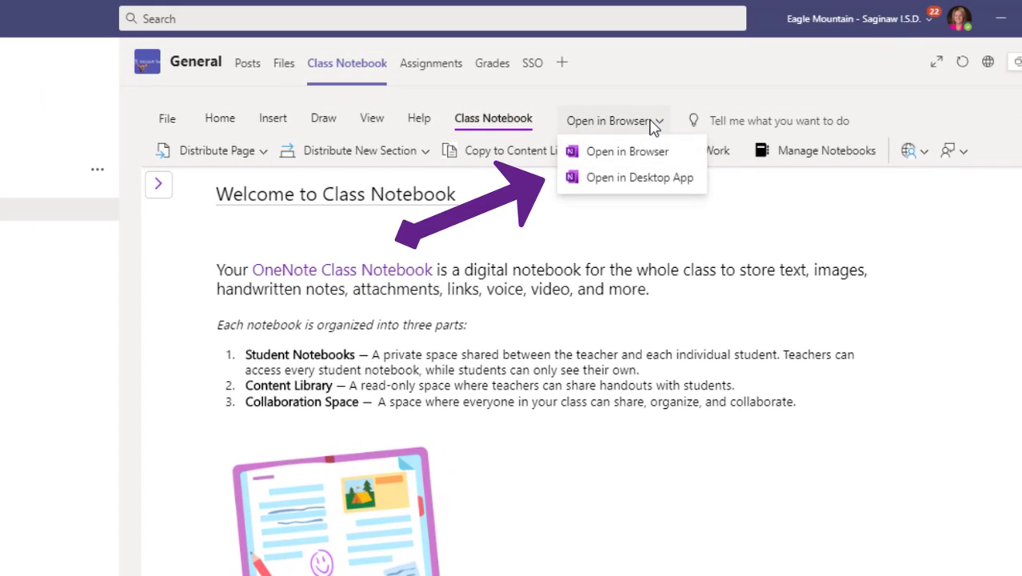
click(658, 175)
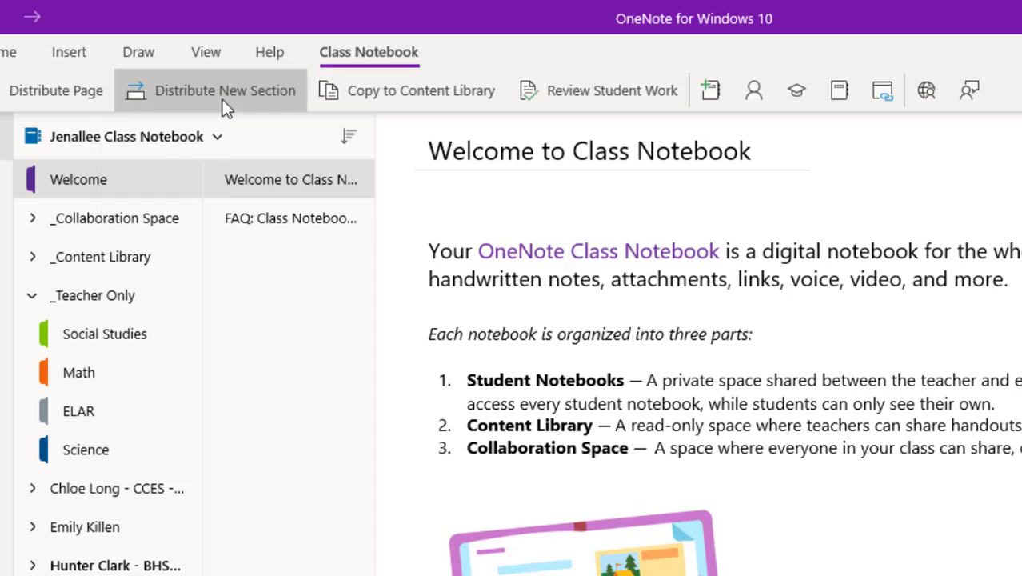
Distribute a new section named Data Folder to every student's notebook
click(225, 102)
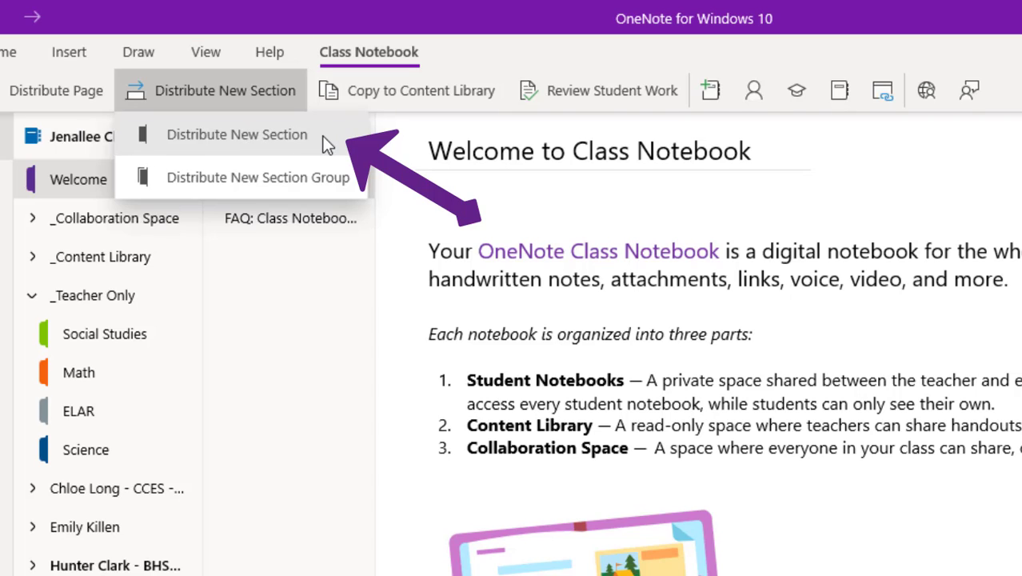
key(Escape)
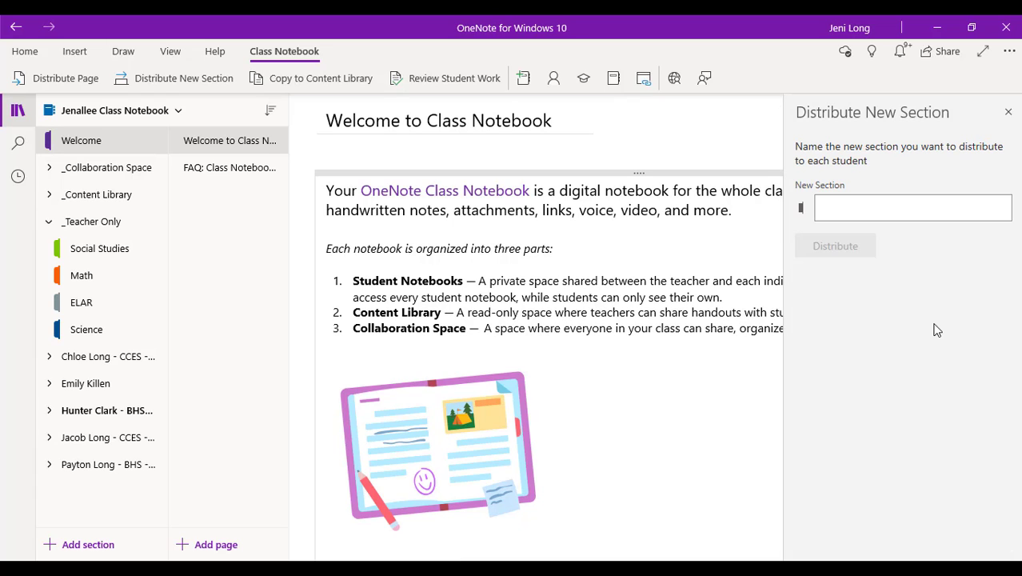
click(903, 211)
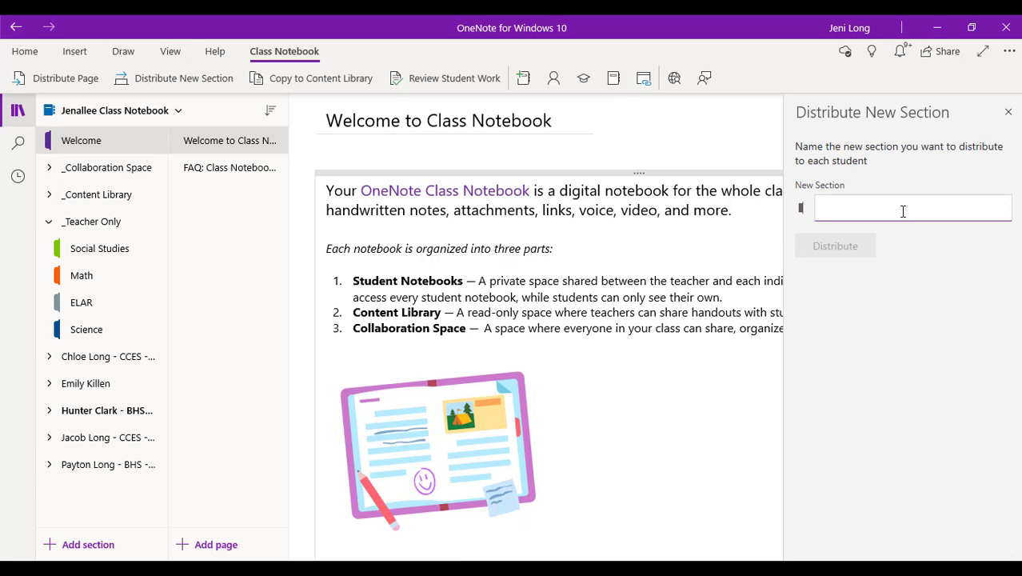
text(Data )
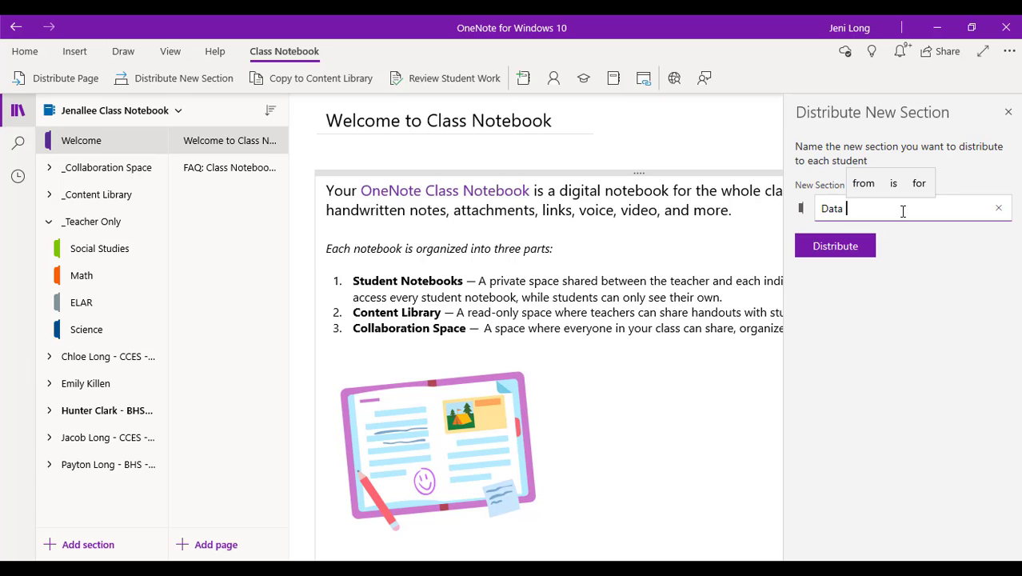
text(Folder)
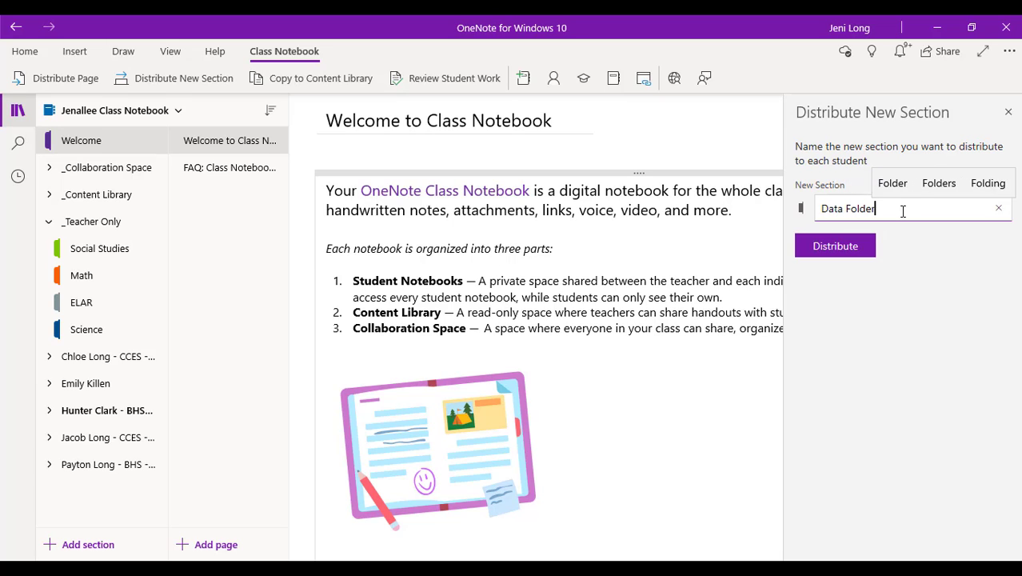
click(837, 247)
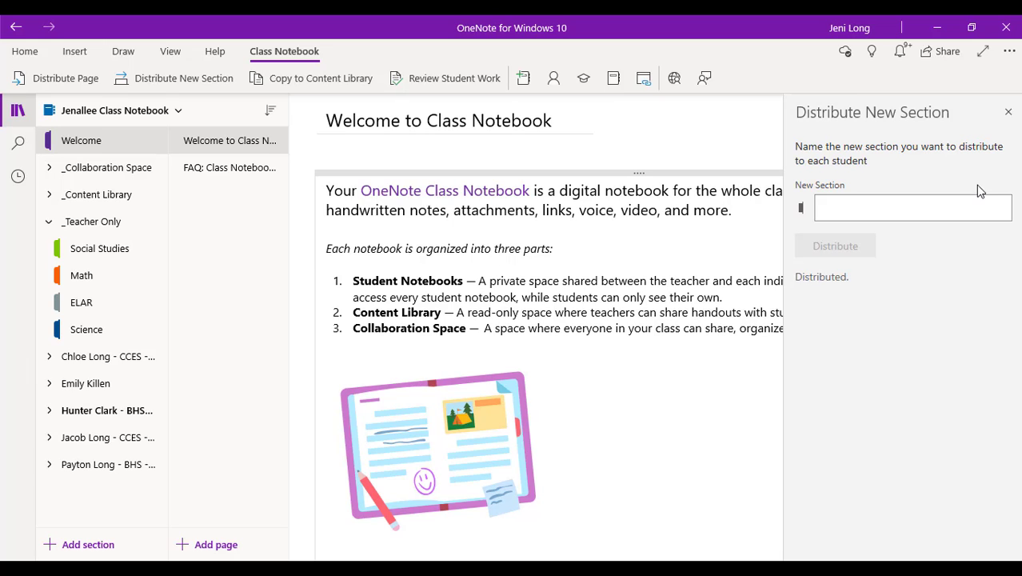
Try to distribute a second section also named Data Folder to the students
click(954, 210)
text(Data Folder)
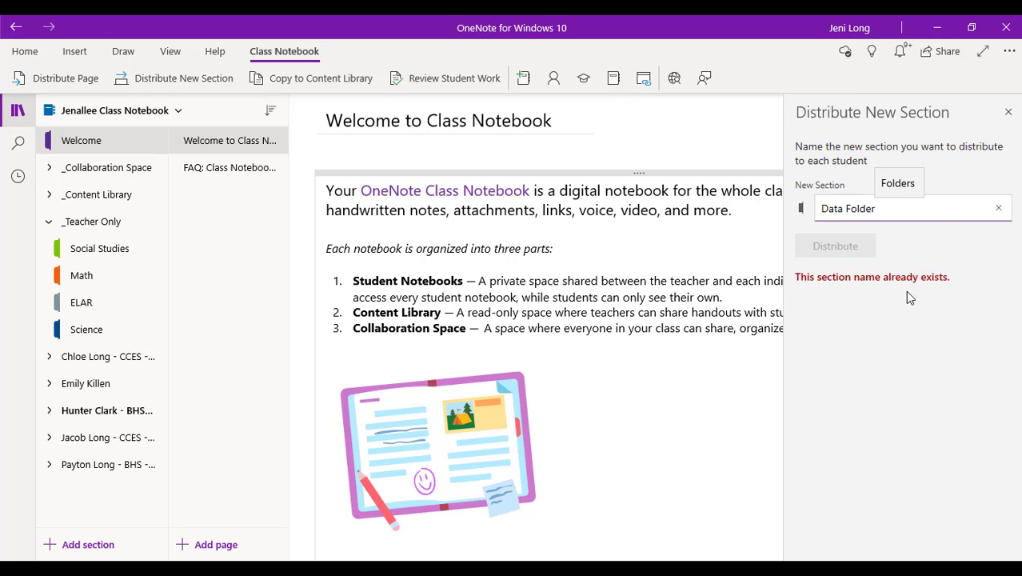
click(1008, 114)
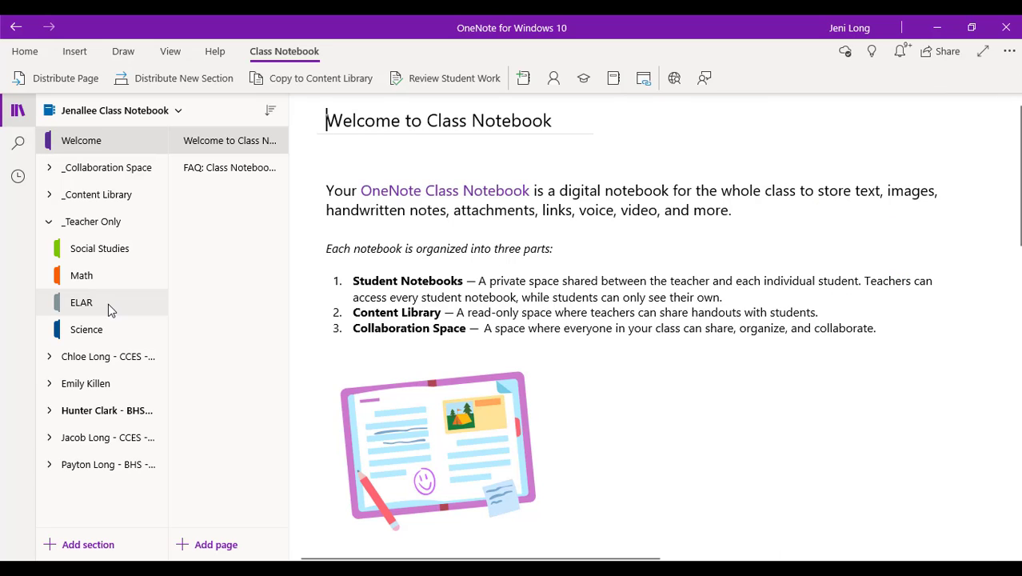
Expand the first student's section group and sync this notebook
click(56, 358)
scroll(102, 432, down, 1)
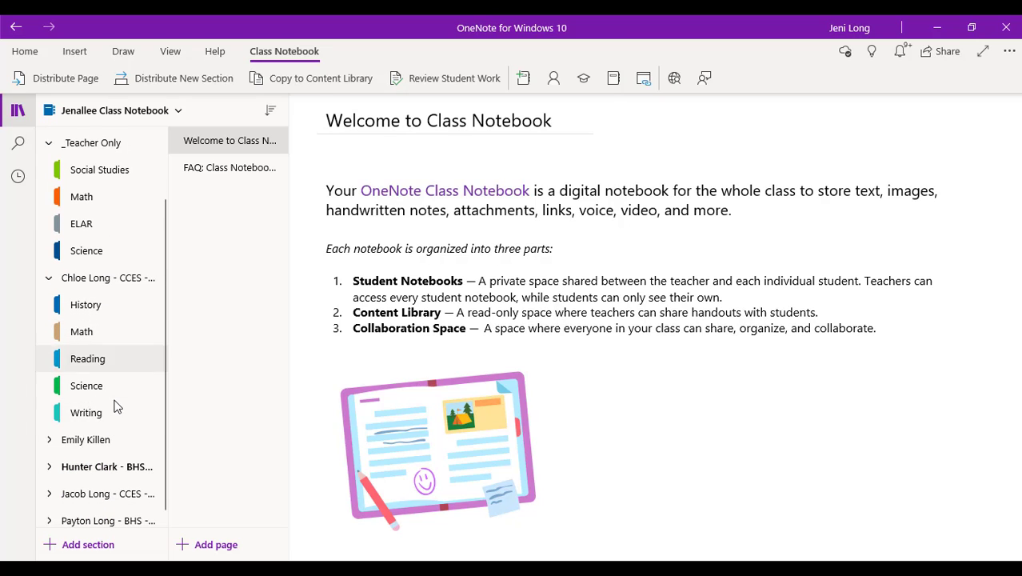
right_click(113, 112)
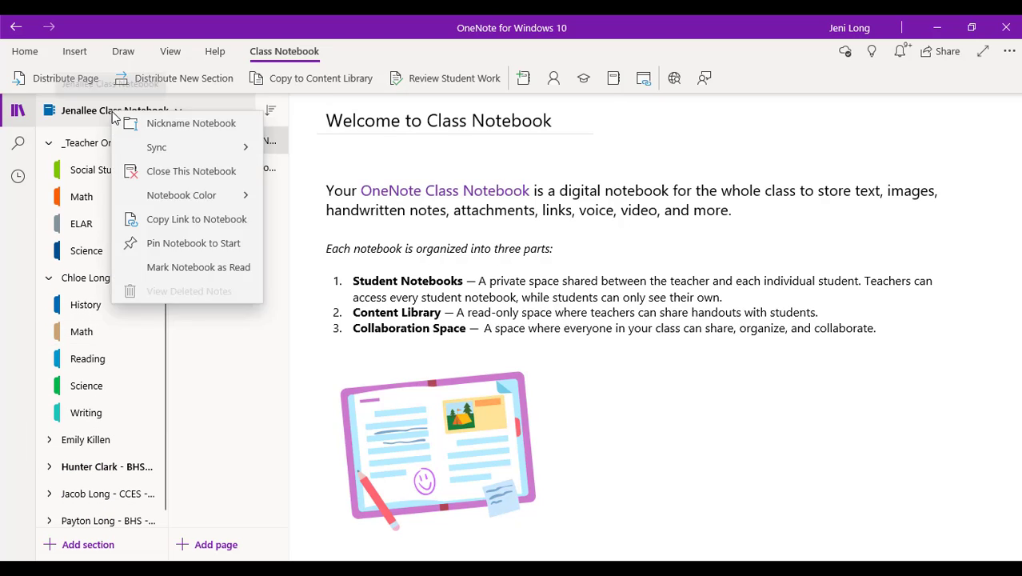
click(190, 147)
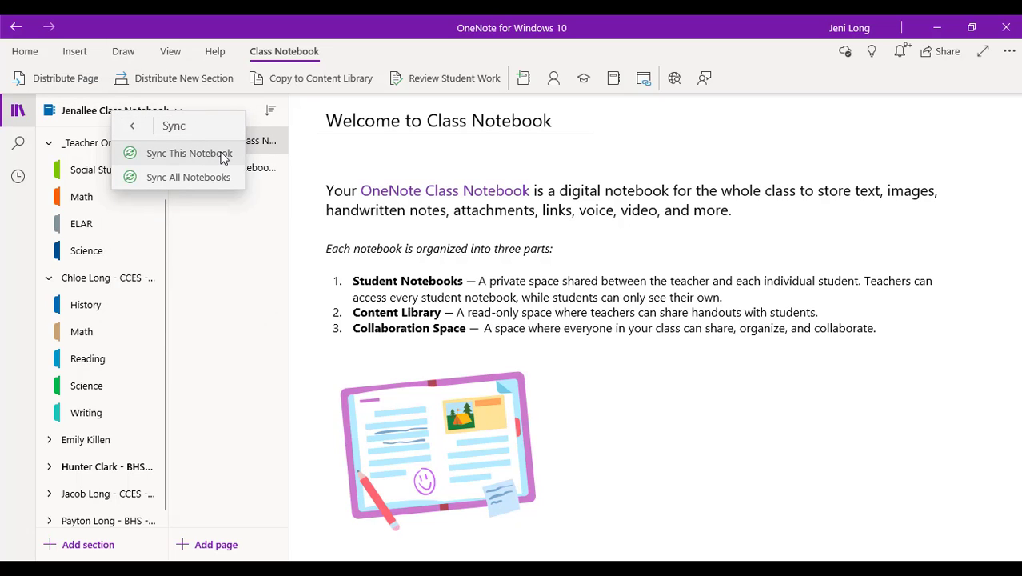
click(224, 158)
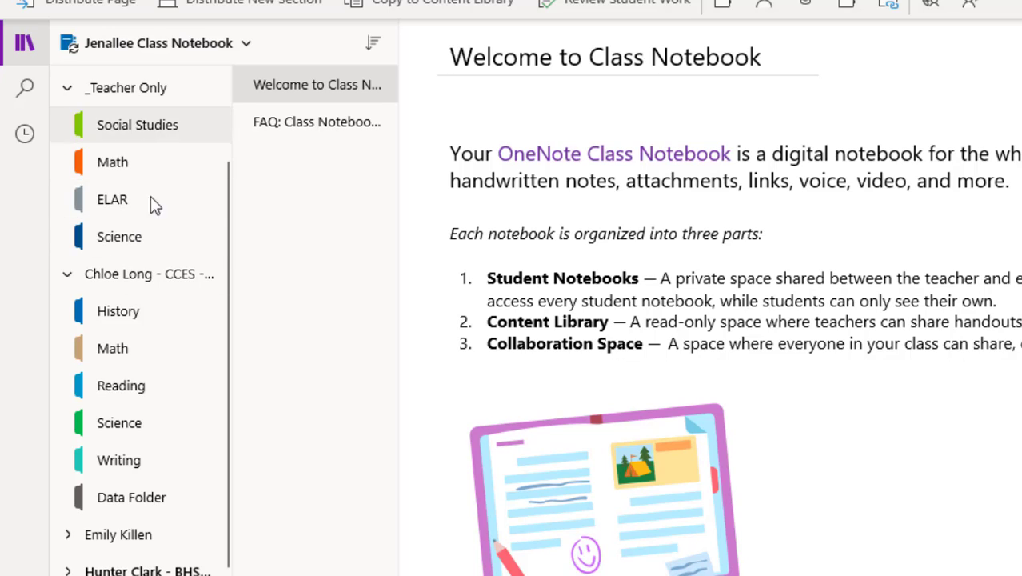
Add a section named Data Folder to the _Teacher Only section group
click(159, 126)
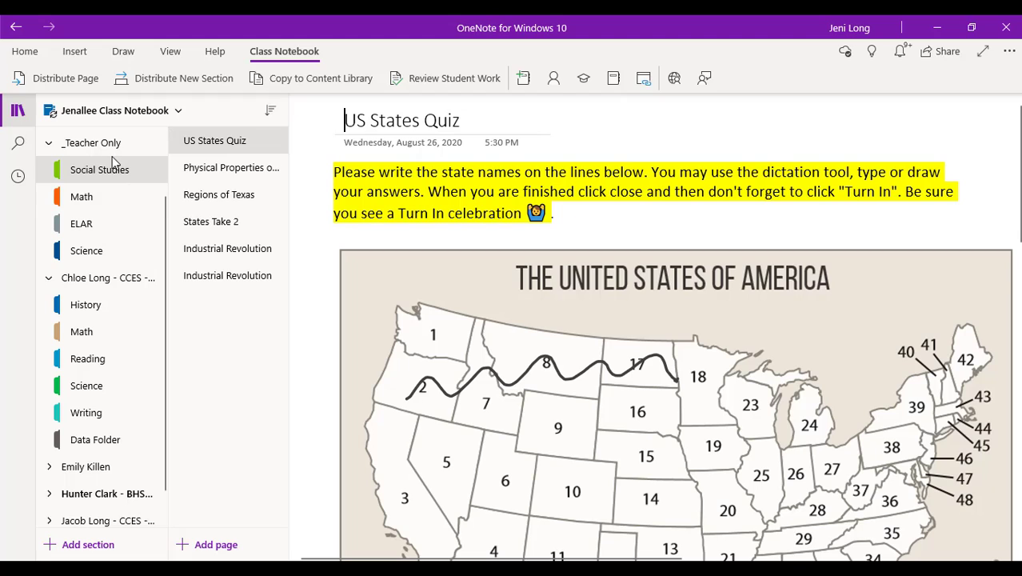
click(111, 549)
text(Data Fa)
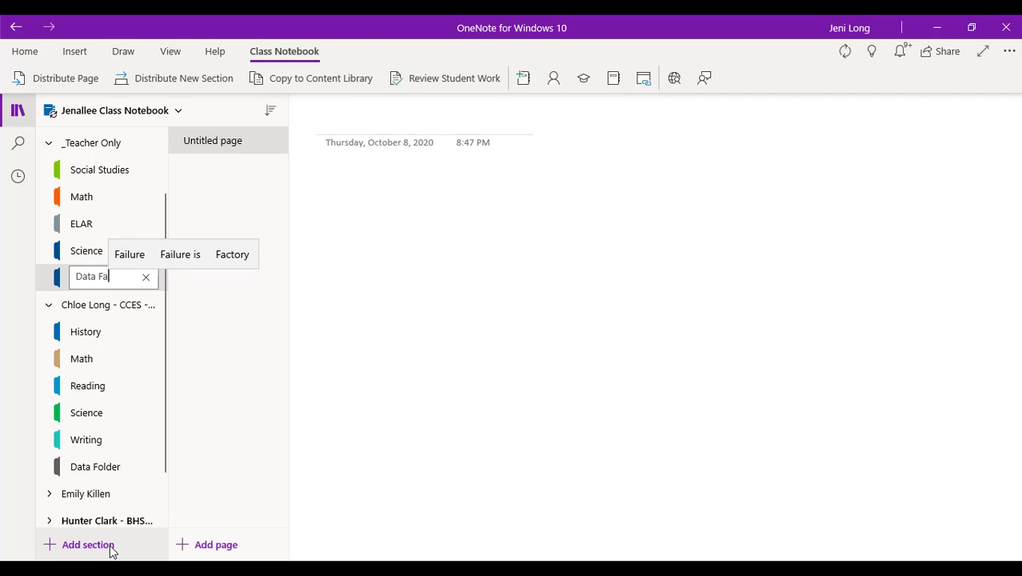
key(BackSpace)
text(older)
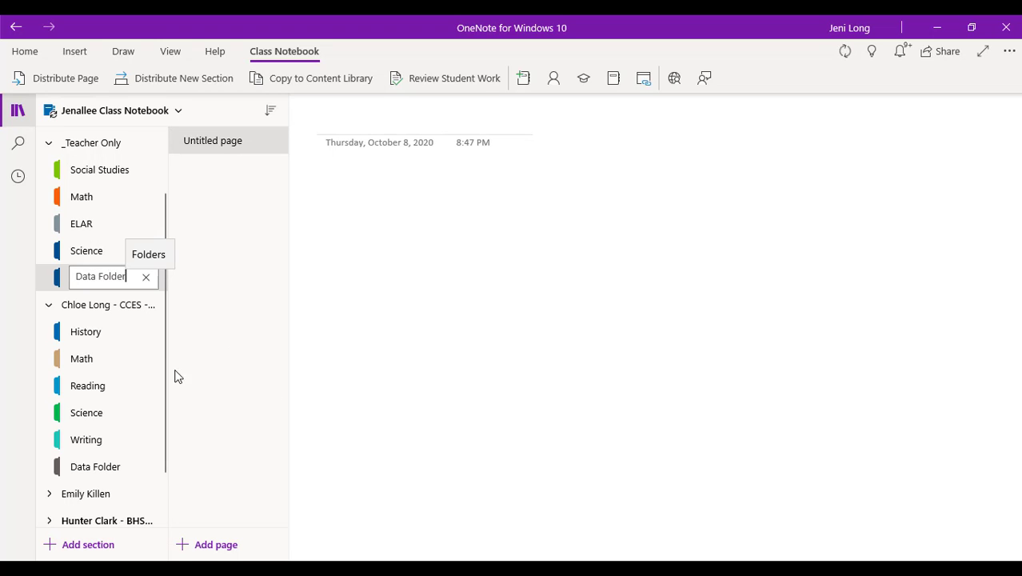
key(Return)
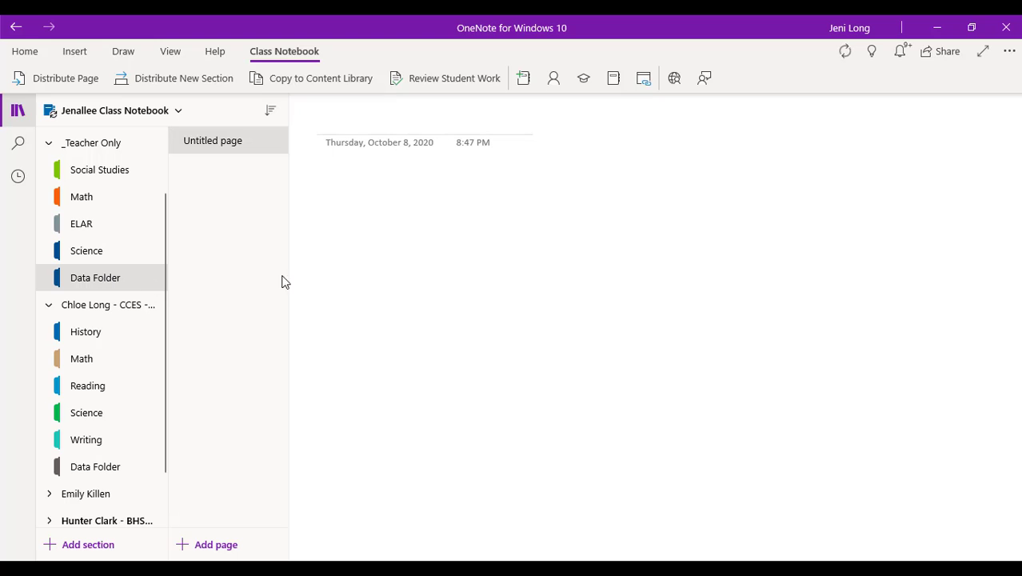
Insert the Data Folder PDF as a file printout on the new section's blank page
click(346, 176)
click(77, 52)
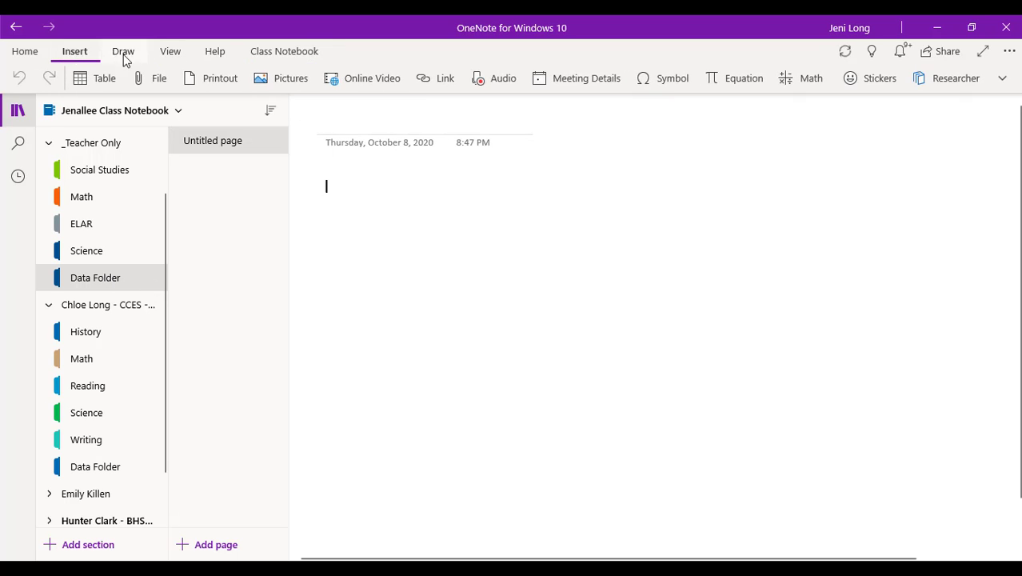
click(224, 82)
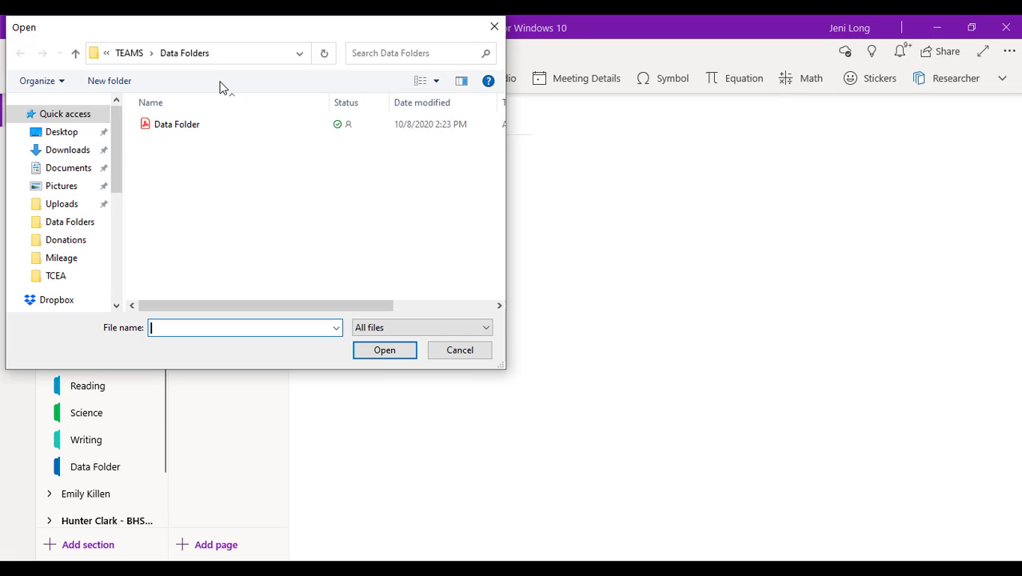
click(188, 125)
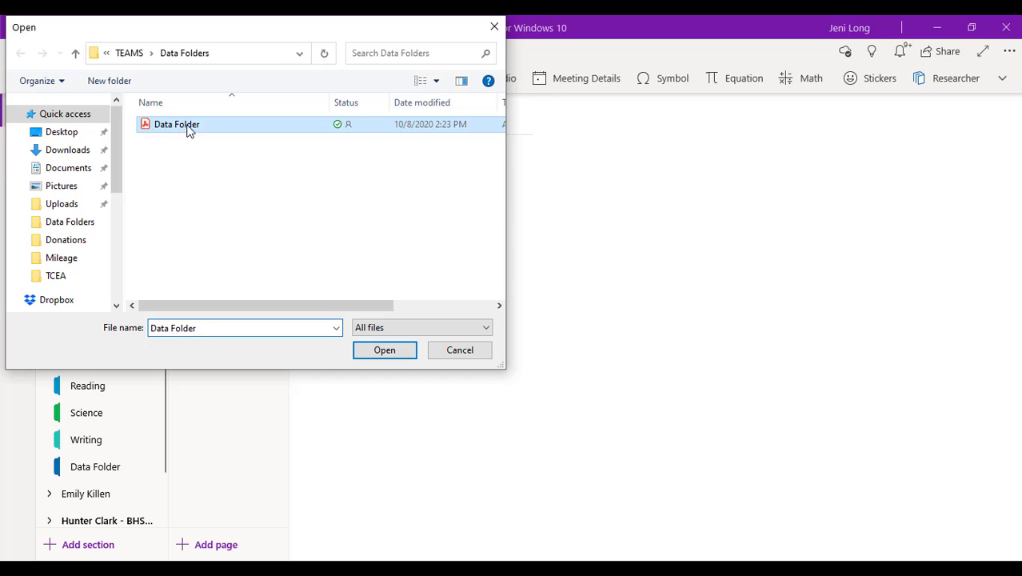
click(381, 350)
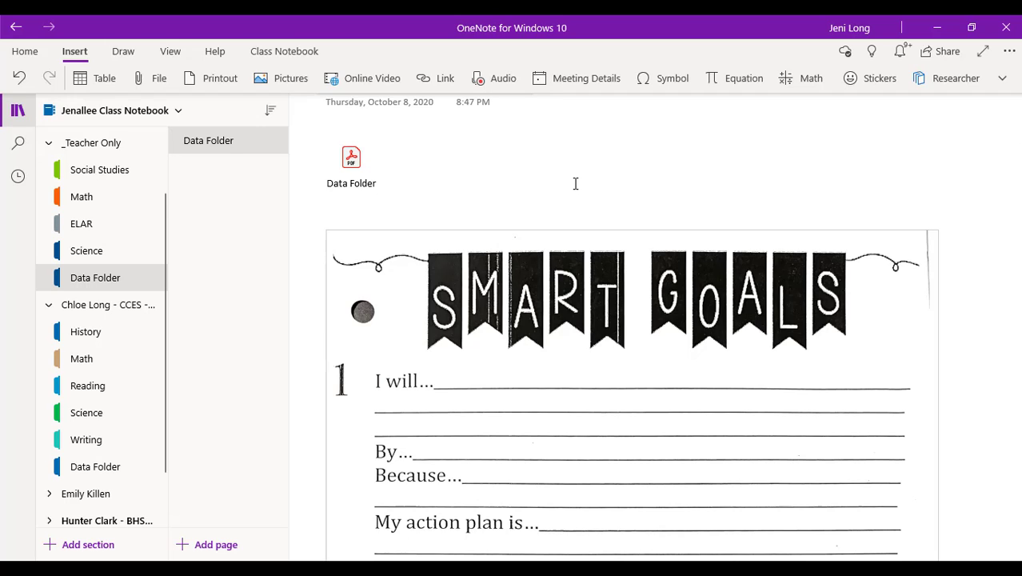
Distribute the Data Folder page to the Data Folder section of all students
click(304, 55)
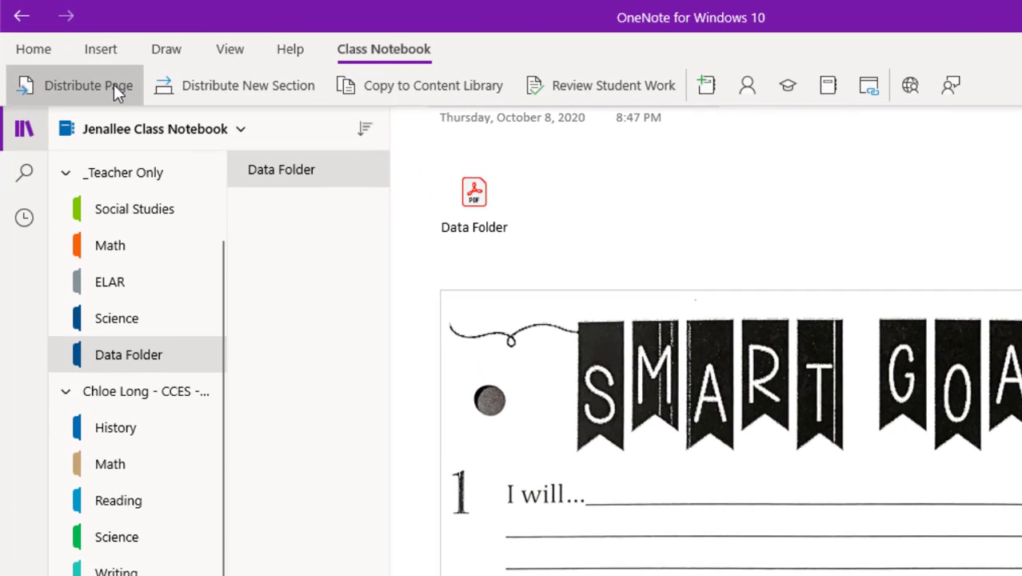
click(113, 84)
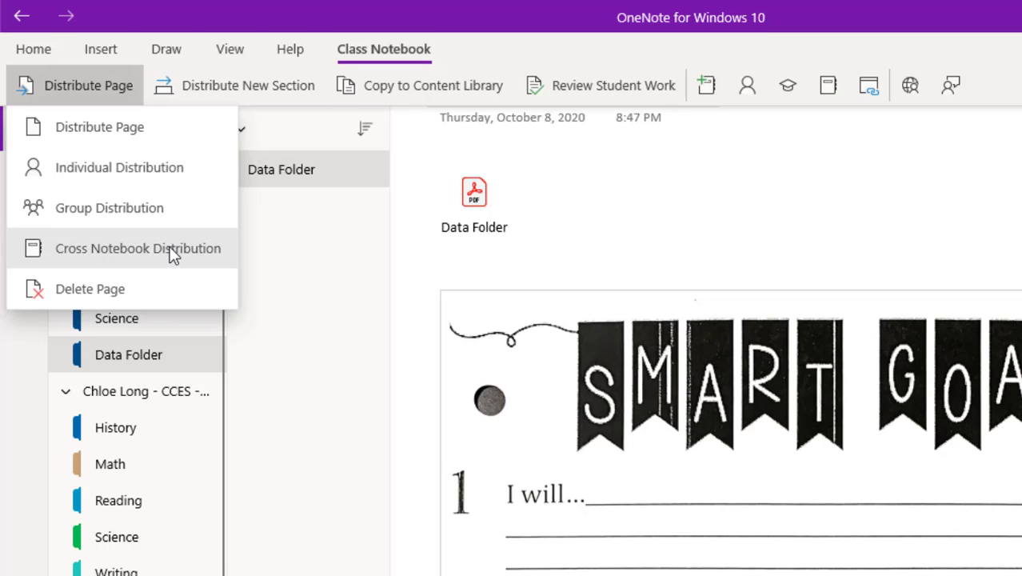
click(163, 129)
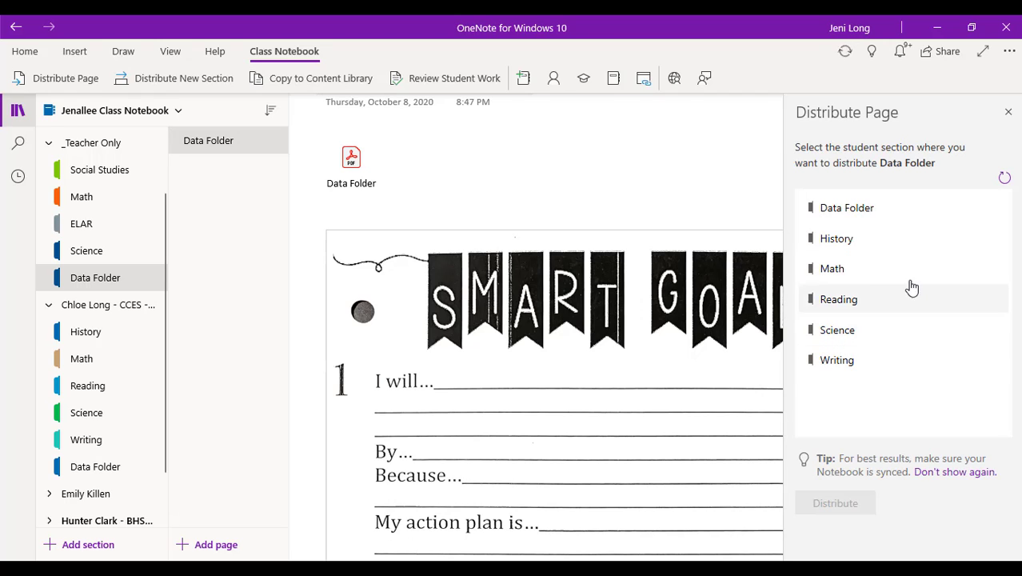
click(910, 216)
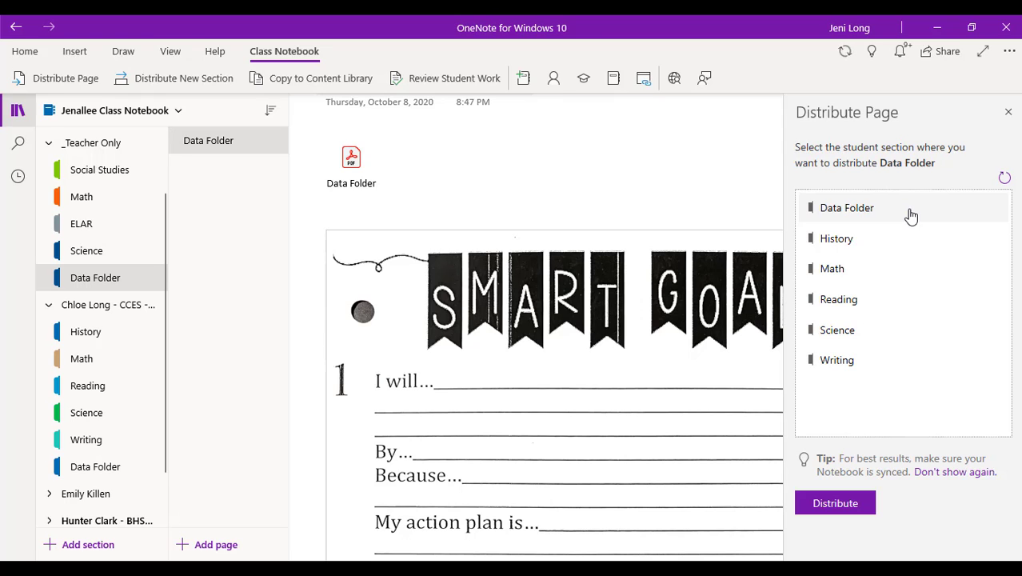
click(838, 503)
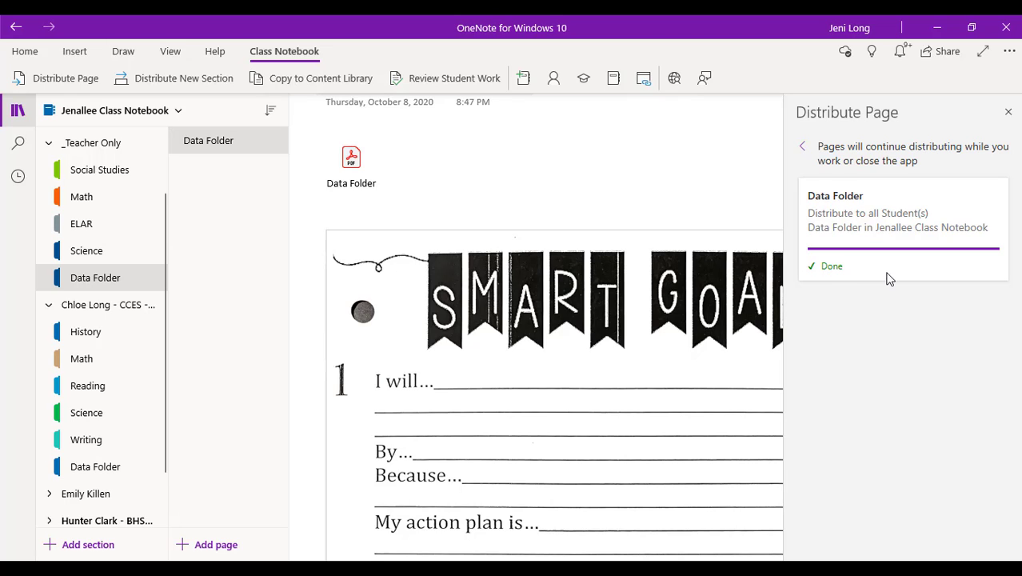
click(1008, 112)
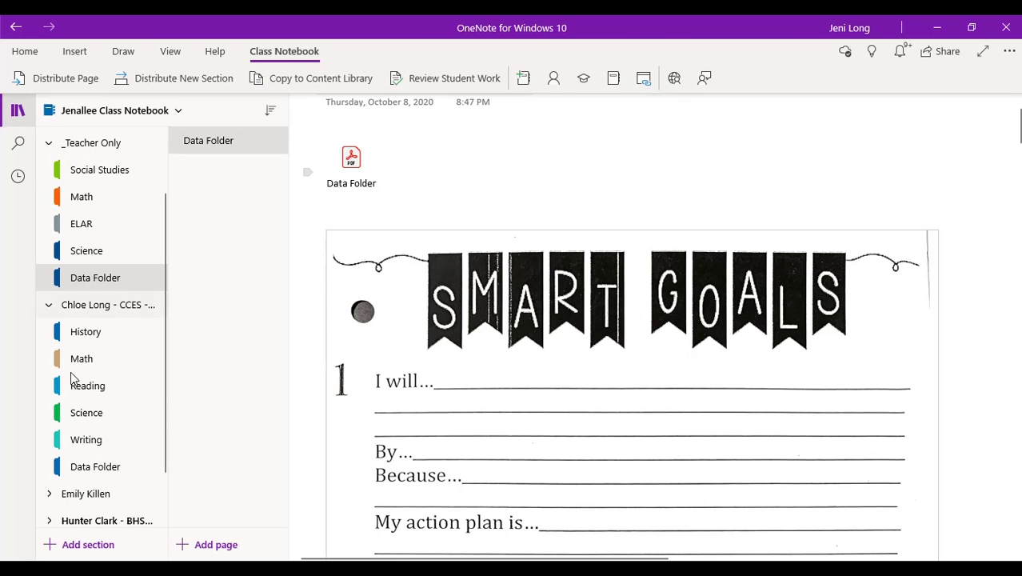
Check the distributed Data Folder page in the first student's Data Folder section
scroll(119, 358, down, 2)
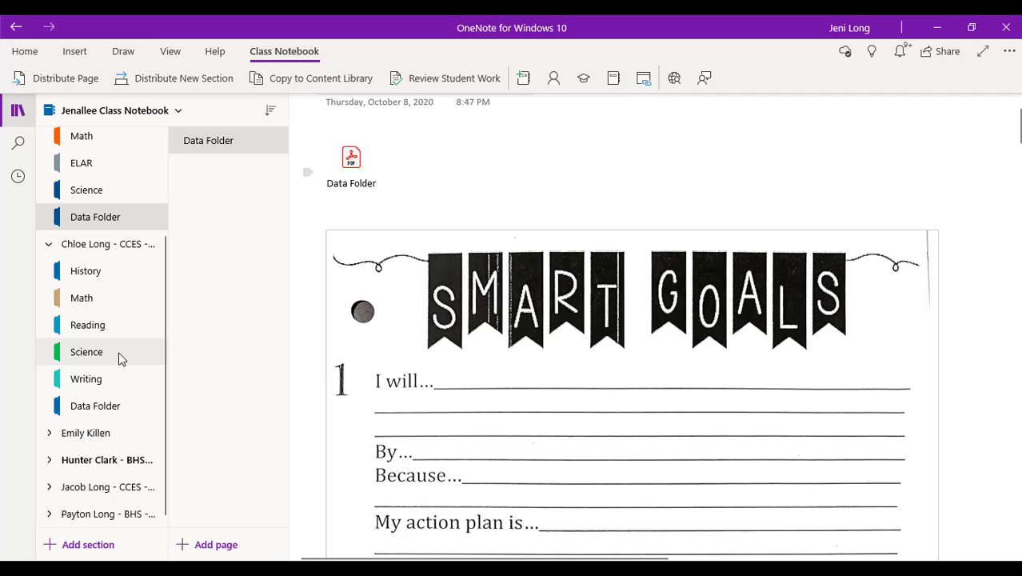
click(101, 409)
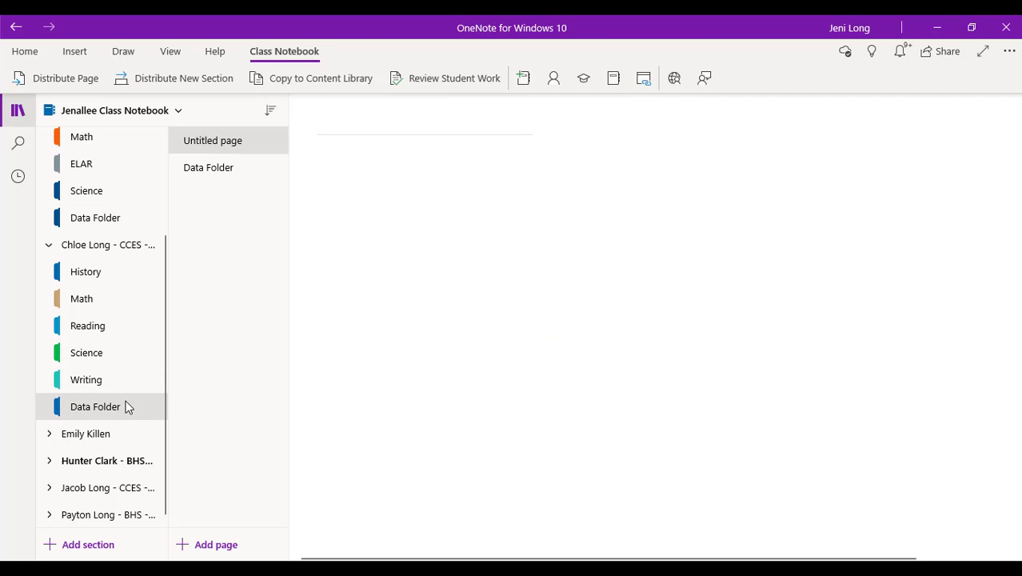
click(199, 171)
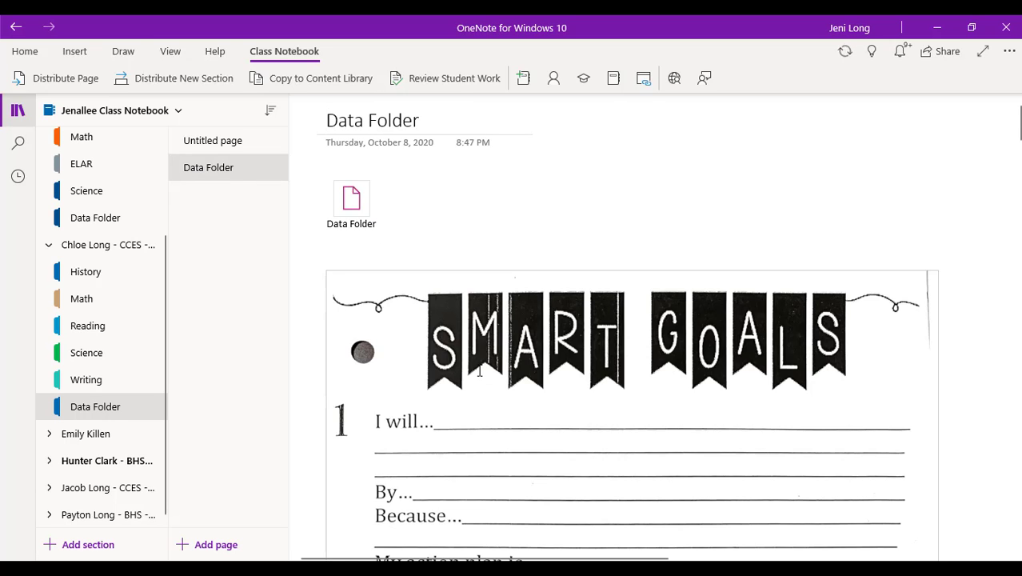
scroll(479, 370, down, 2)
scroll(480, 370, up, 1)
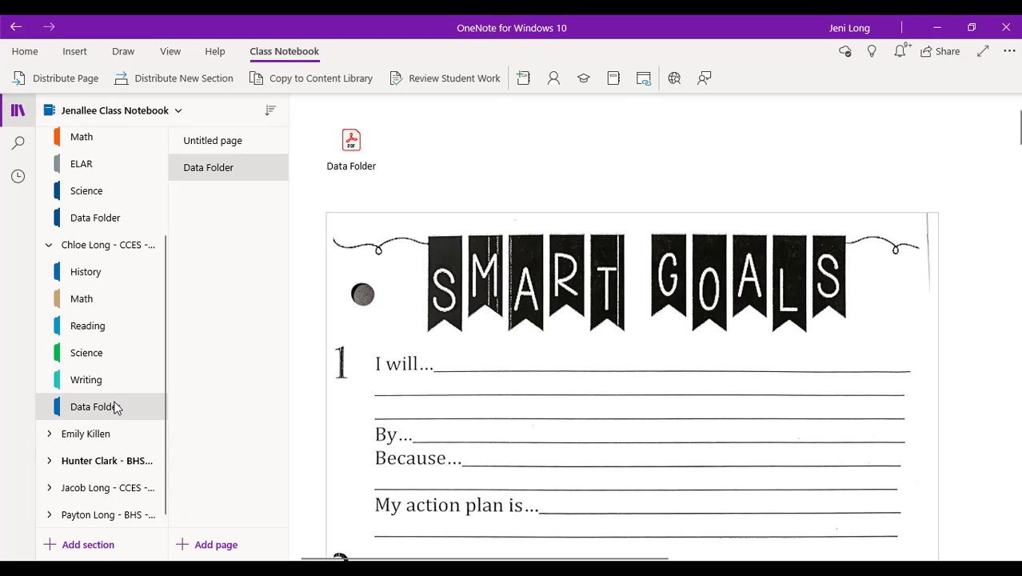
Return to the Data Folder section under _Teacher Only and look over the student's section list
scroll(124, 242, up, 3)
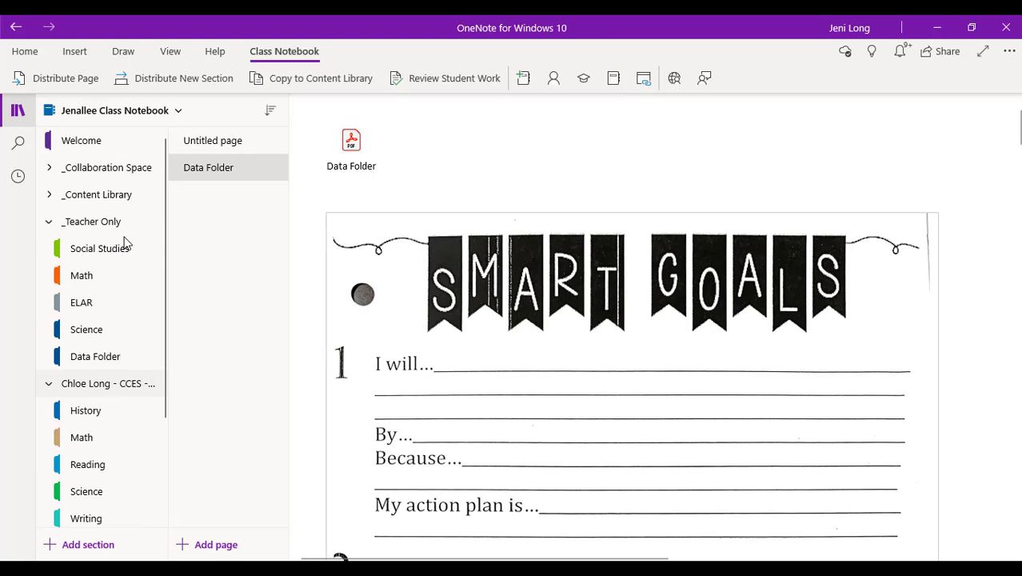
click(107, 358)
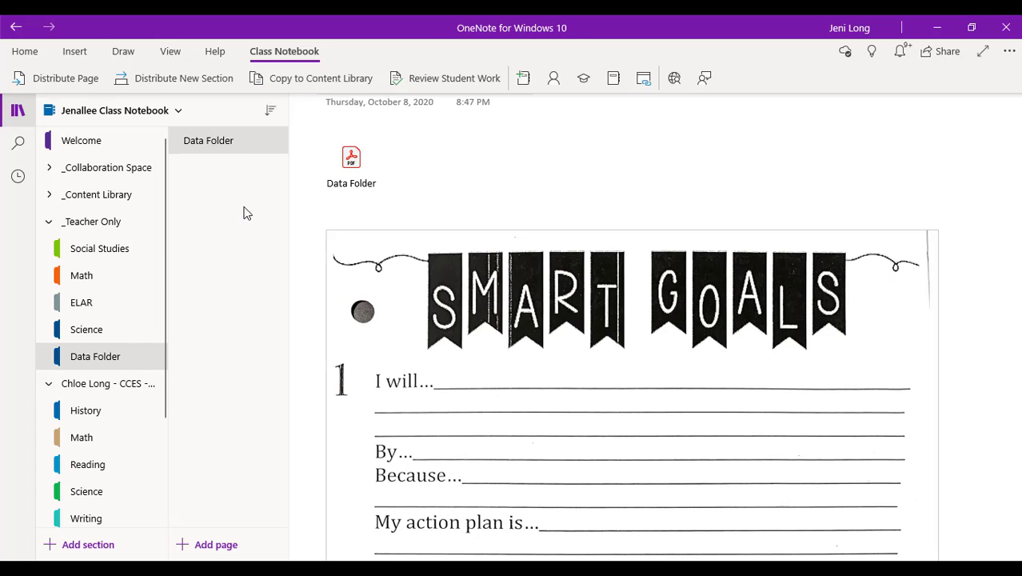
scroll(88, 444, down, 3)
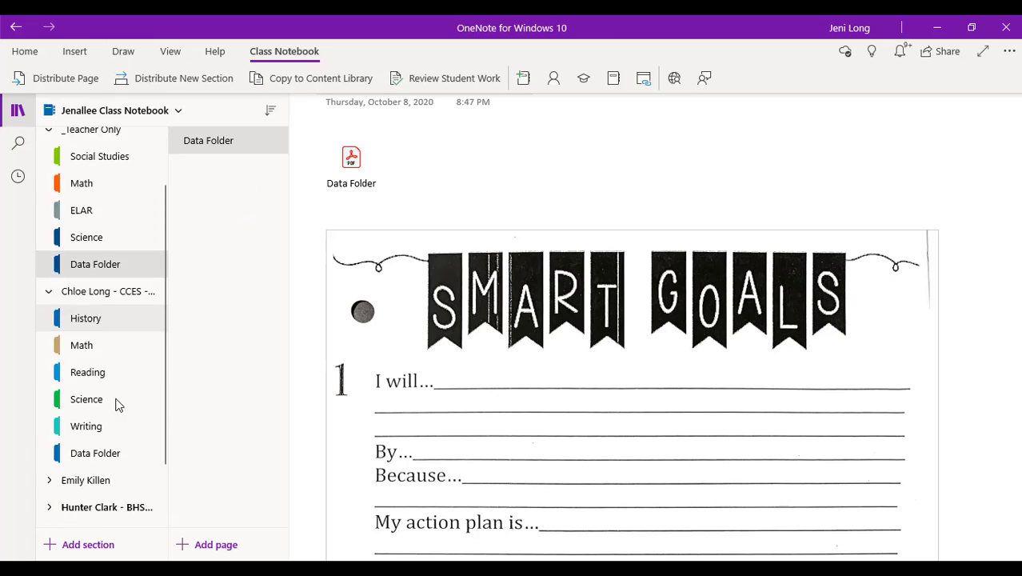